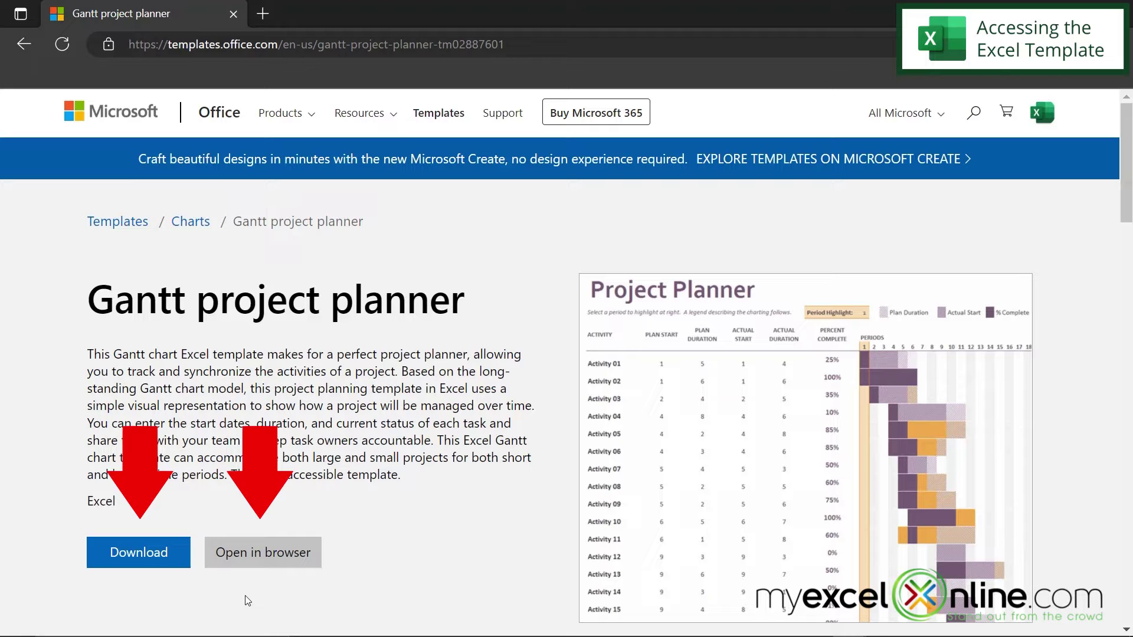
Open the Gantt project planner template in the browser as a new Excel Online workbook
left_click(271, 560)
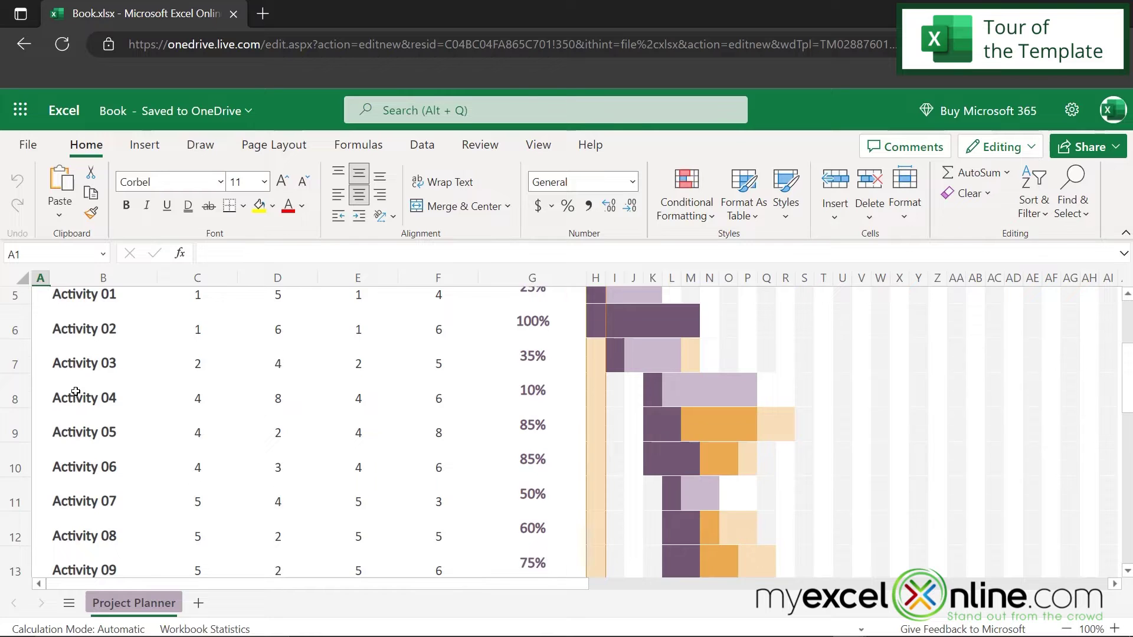
scroll(76, 391, "down", 5)
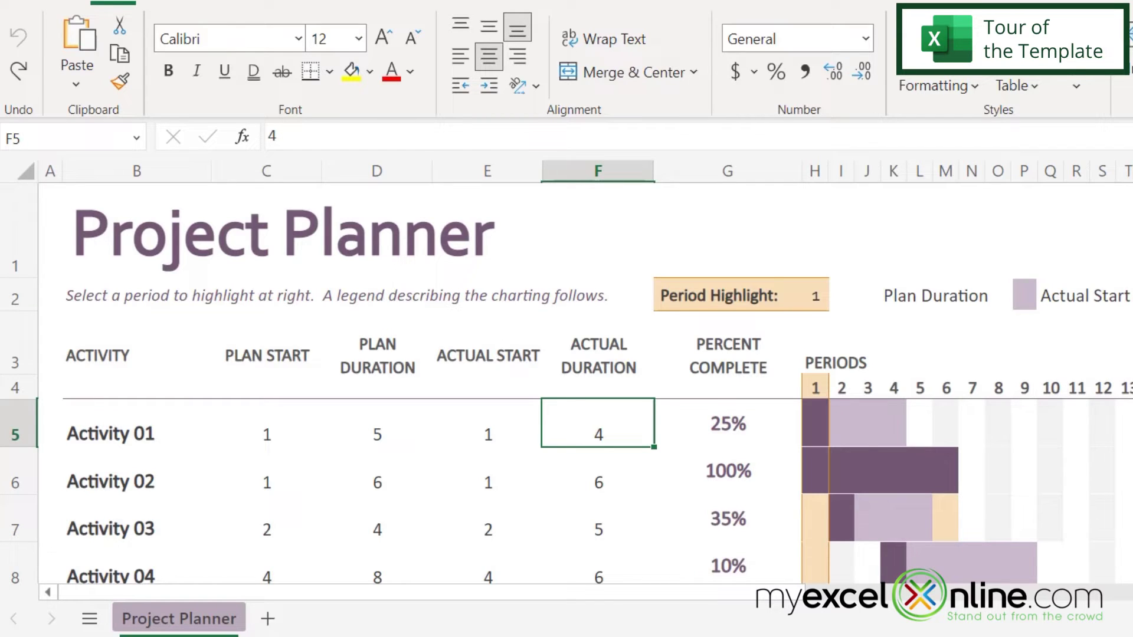
Enter 50, then 75, then 100 in Activity 01's percent complete cell G5, ending at 100%
key("Right")
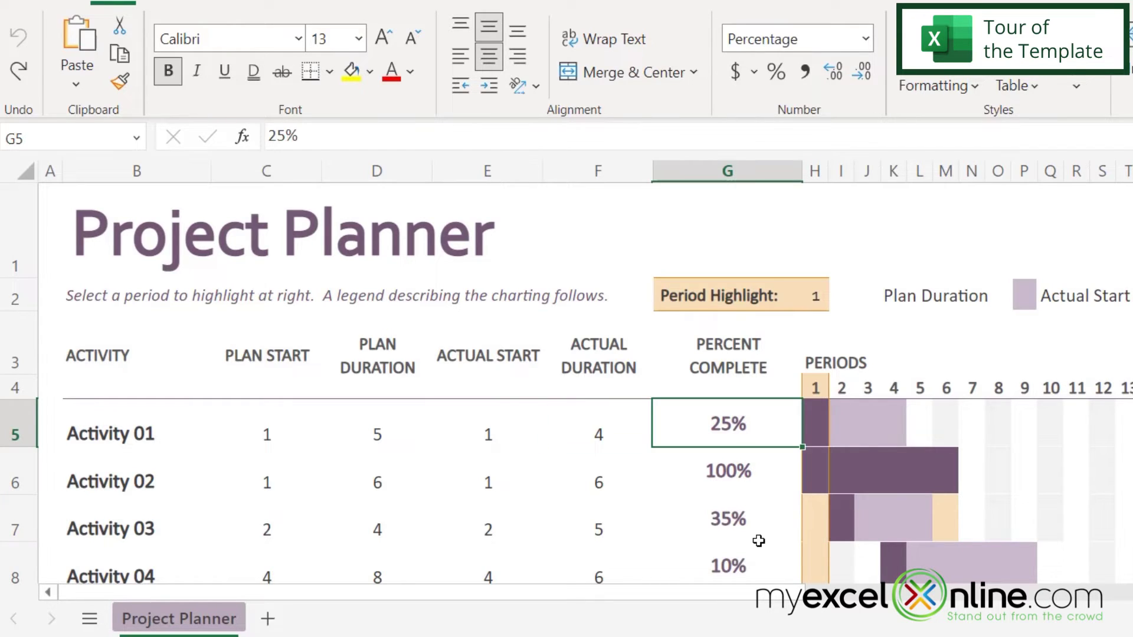
type("50")
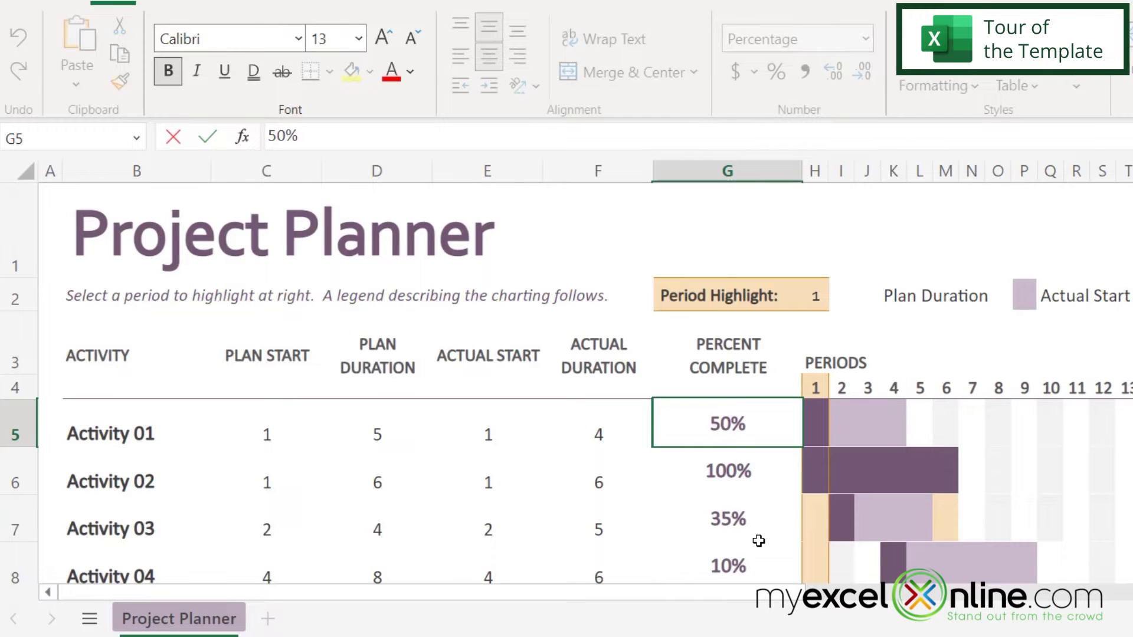
key("Return")
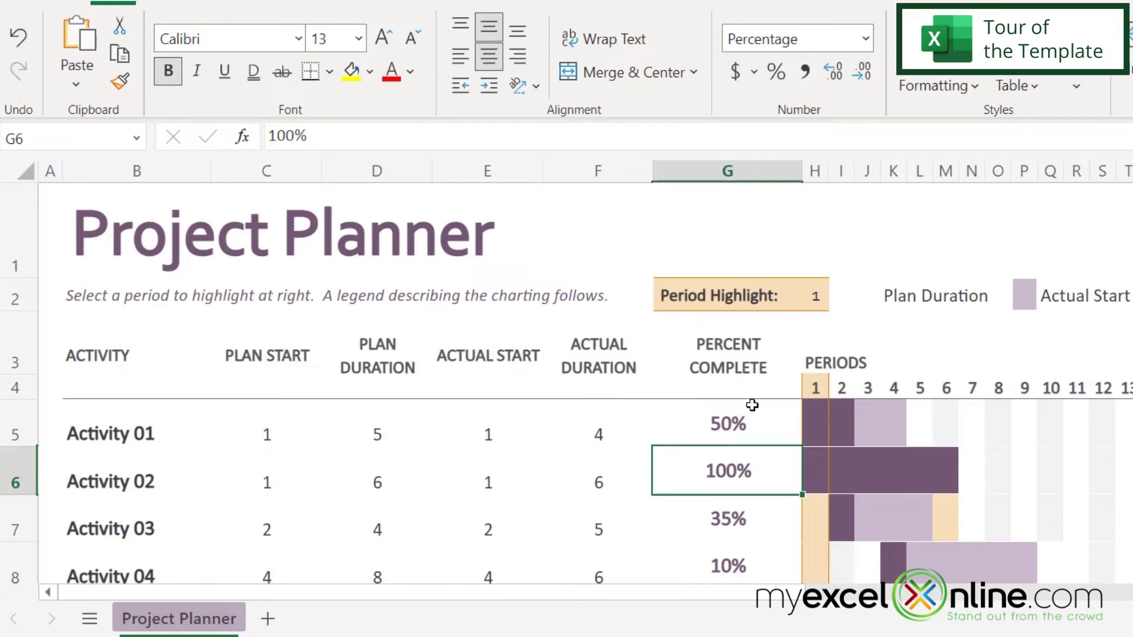
left_click(740, 423)
type("75")
key("Return")
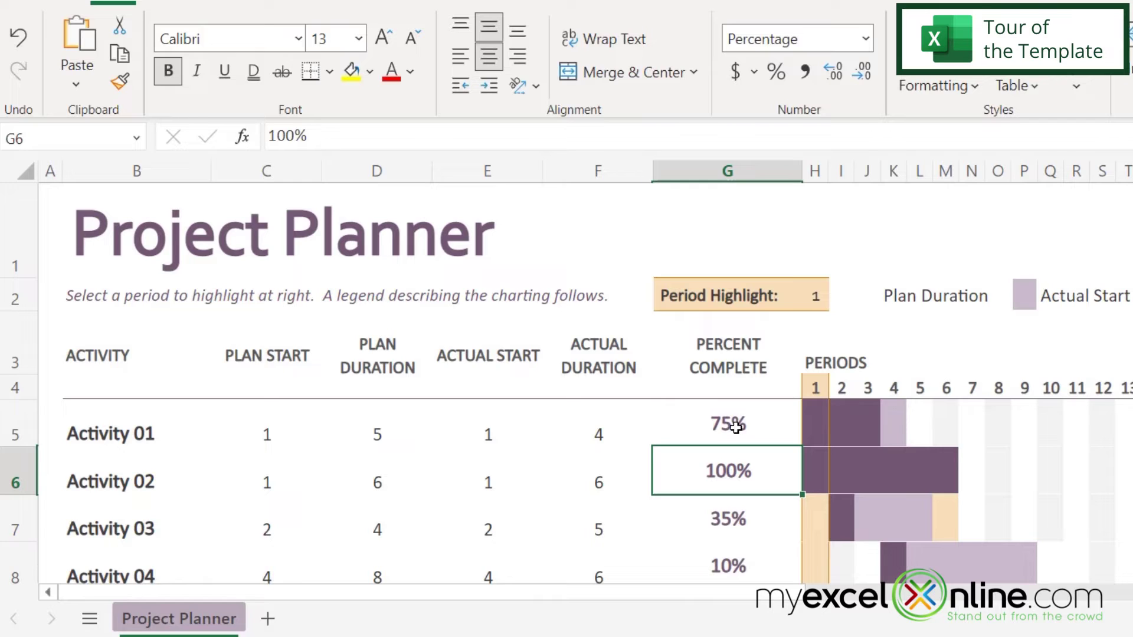
left_click(733, 425)
type("100")
key("Return")
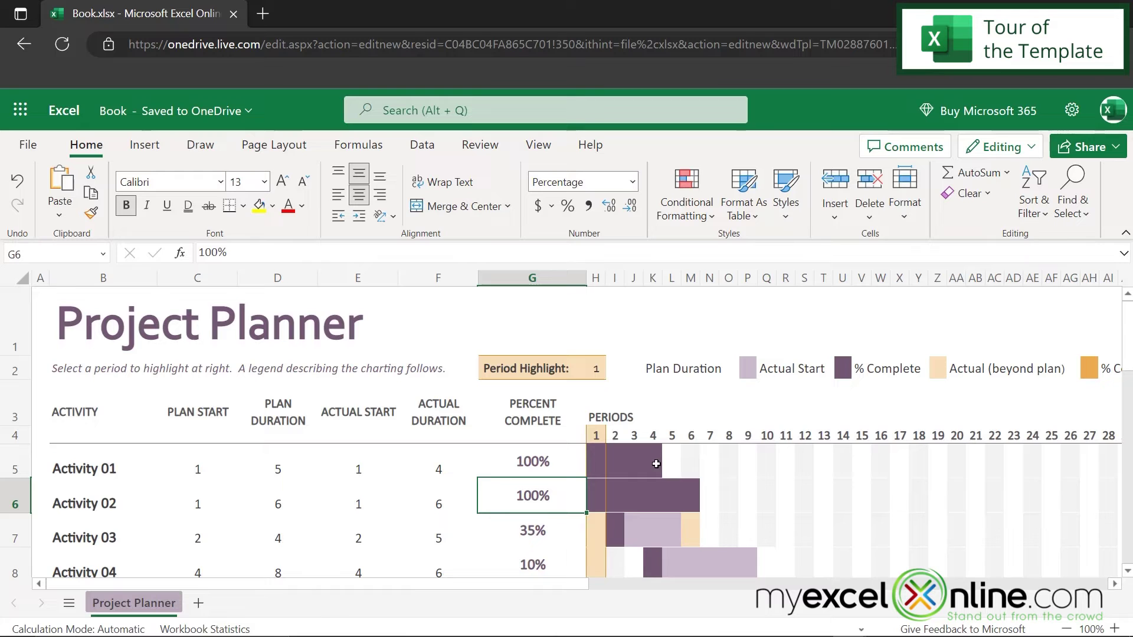
scroll(656, 463, "down", 1)
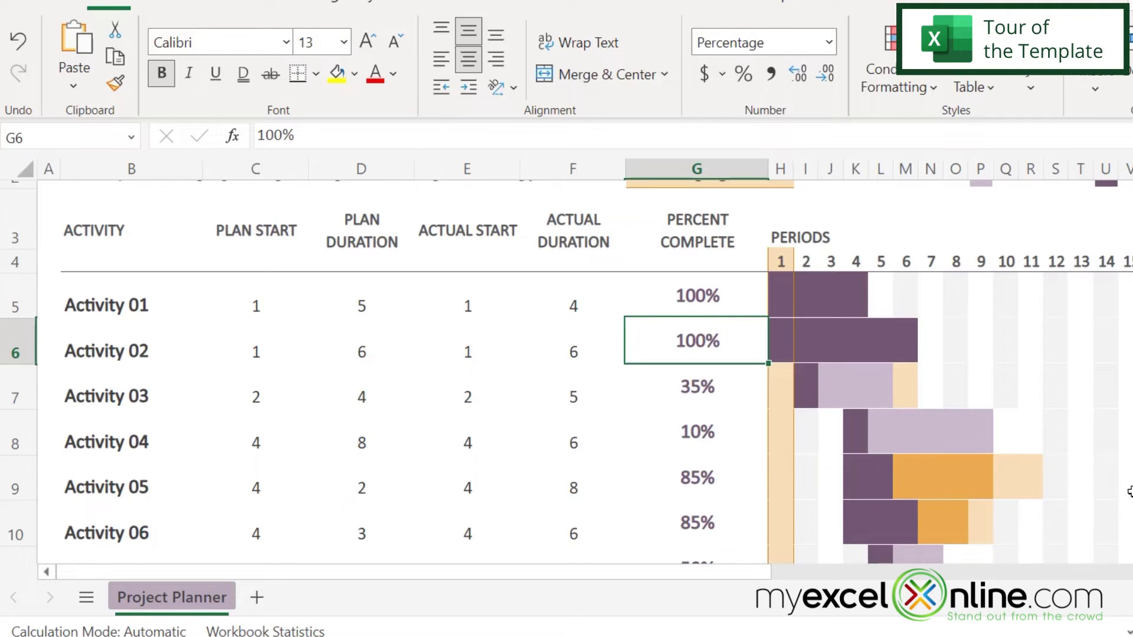
scroll(1121, 489, "up", 1)
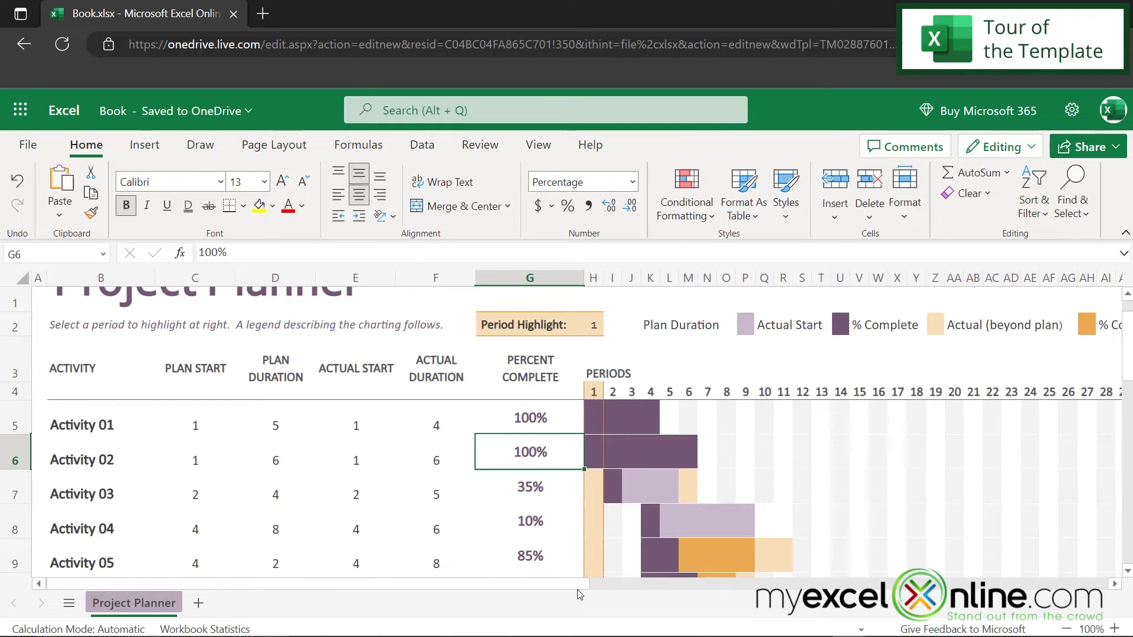
left_click_drag(752, 581, 817, 590)
left_click_drag(625, 598, 674, 596)
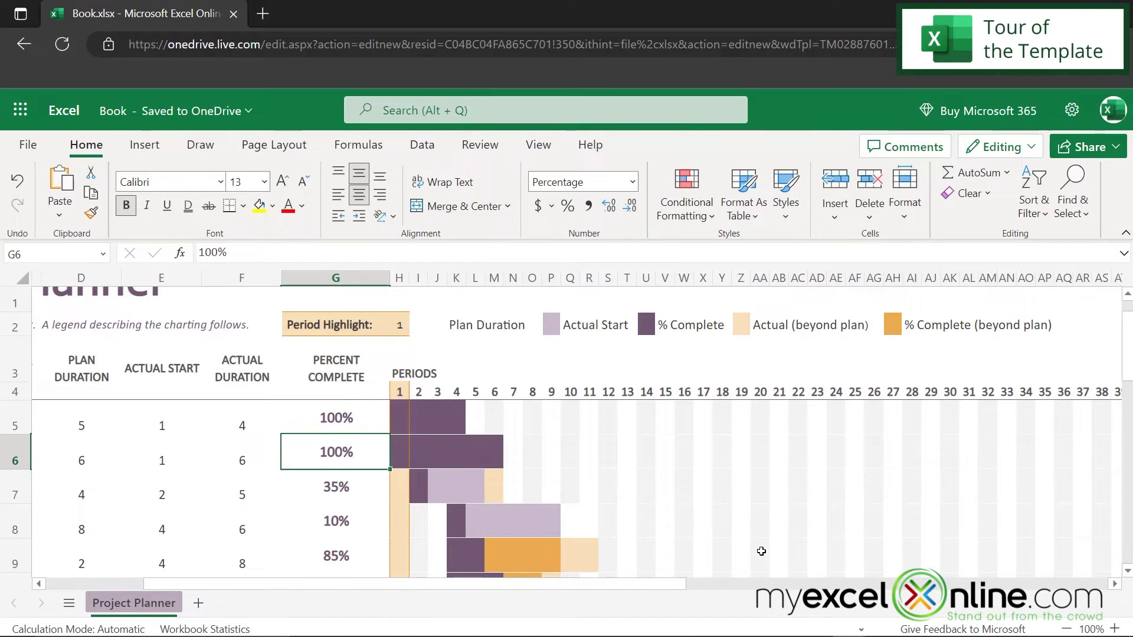
scroll(691, 596, "left", 2)
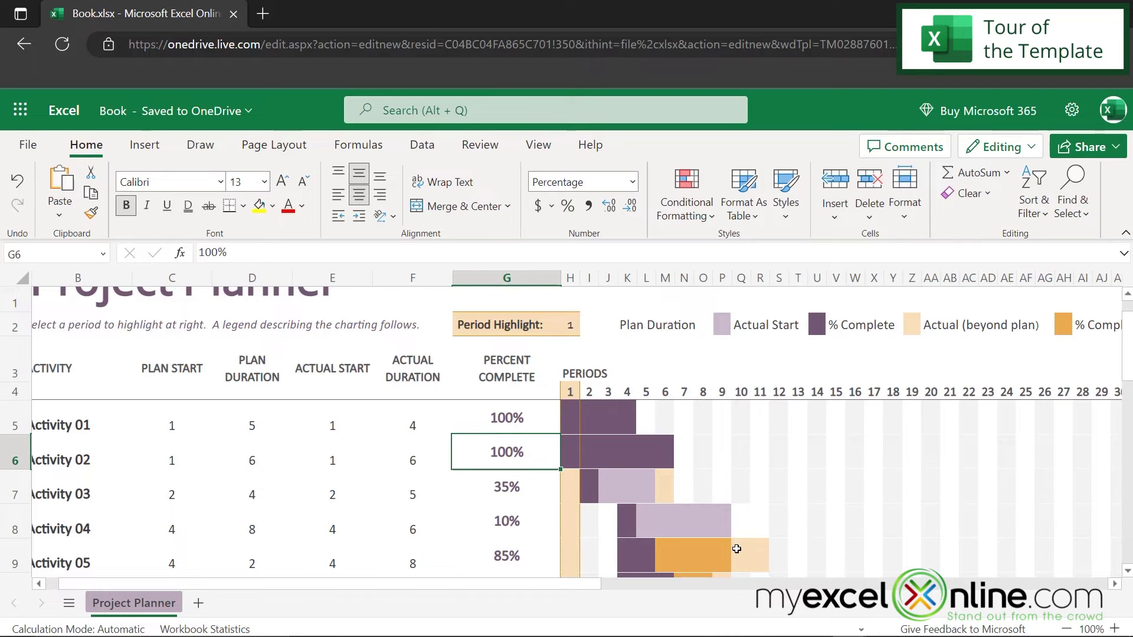
Set Activity 05's percent complete in G9 to 90%, then revise it to 50%
left_click(509, 561)
type("90")
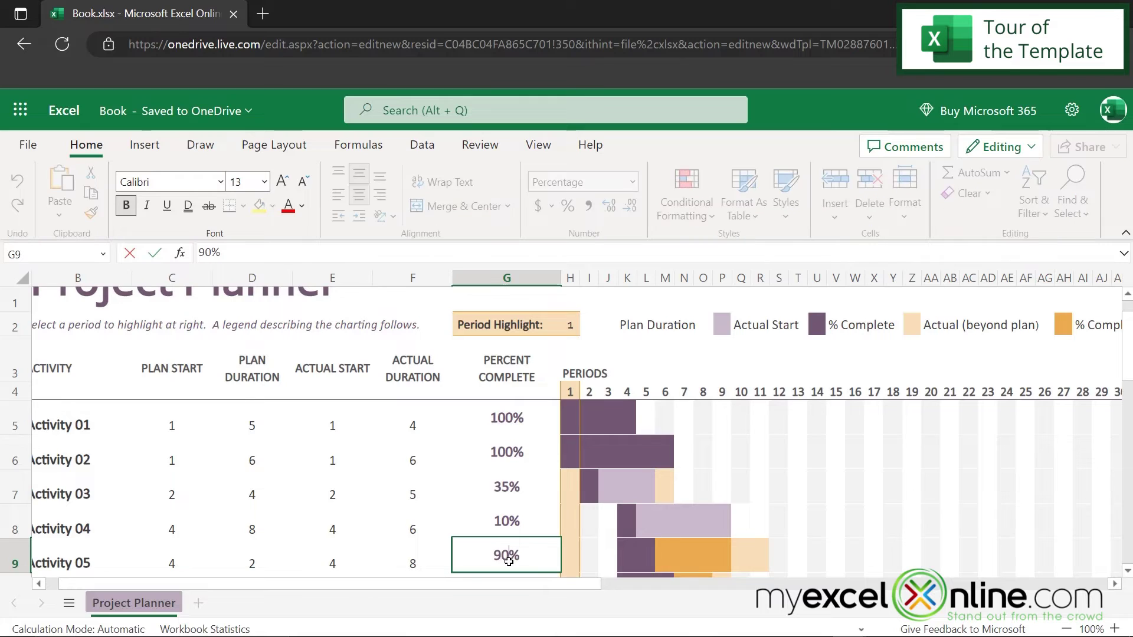
key("Return")
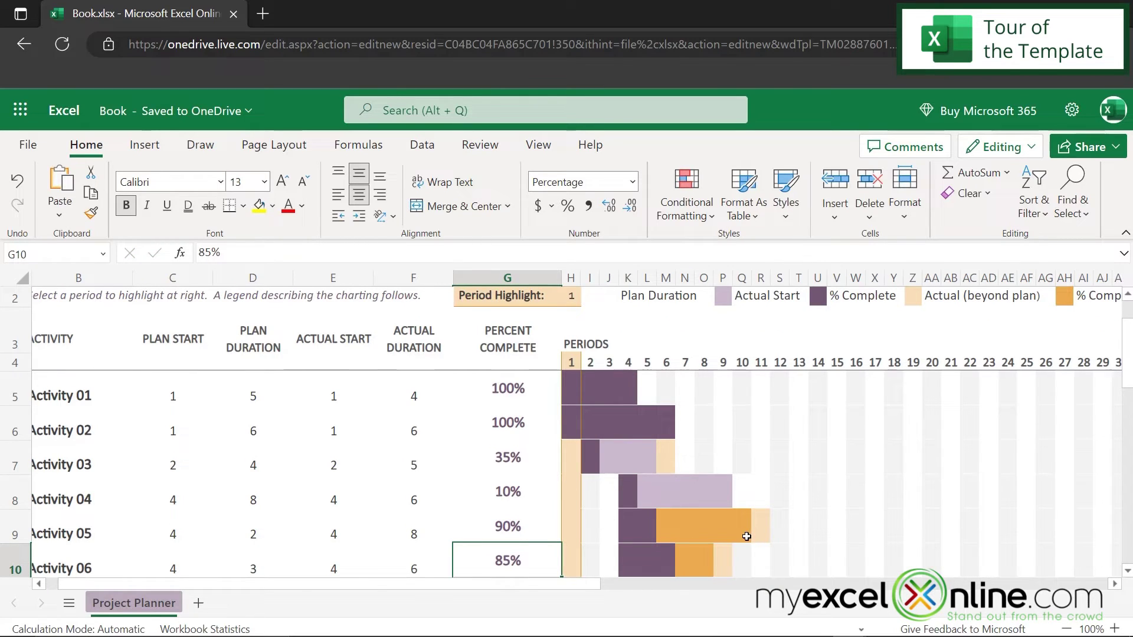
mouse_move(581, 584)
left_mouse_down()
mouse_move(652, 591)
mouse_move(587, 588)
left_mouse_up()
left_click(506, 529)
type("50")
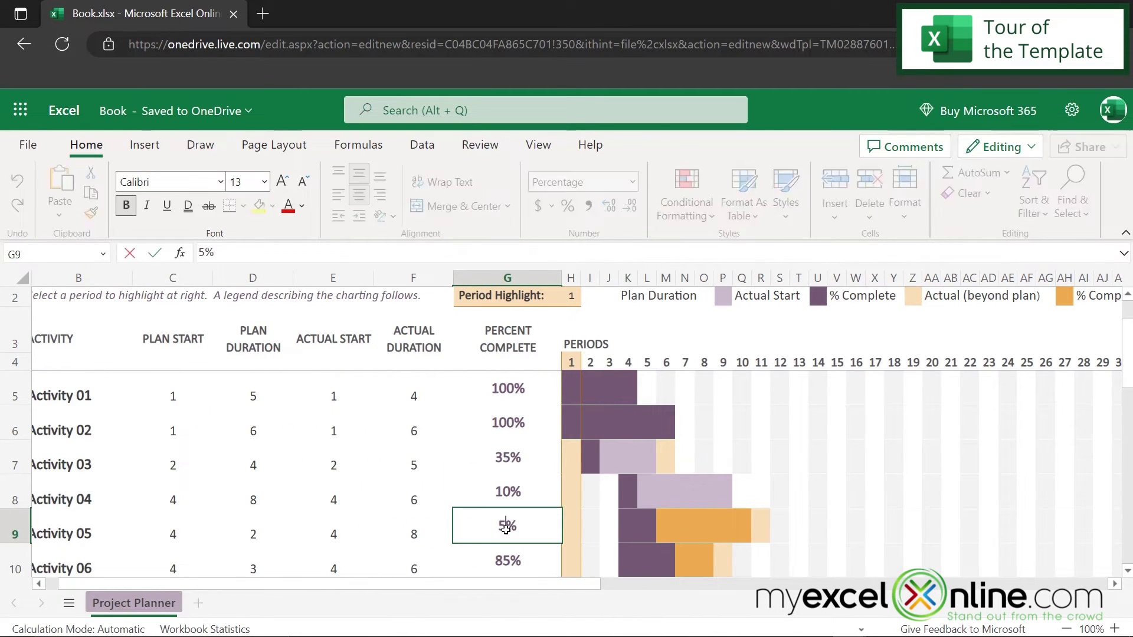
key("Return")
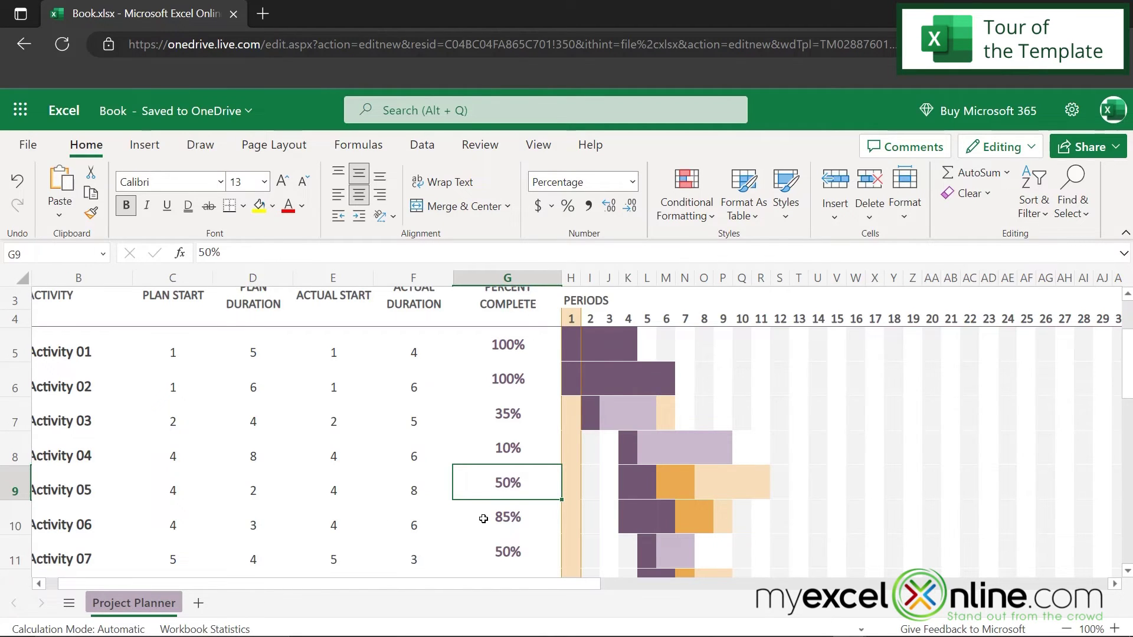
Pick 10 from the Period Highlight dropdown list in cell H2
scroll(483, 518, "up", 3)
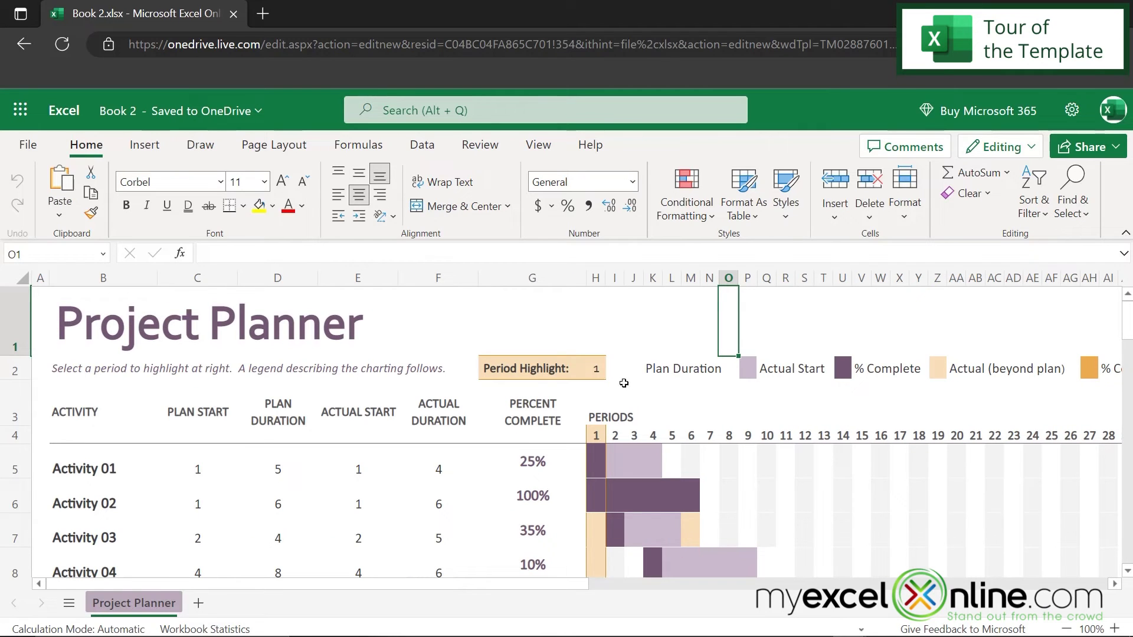
left_click(592, 369)
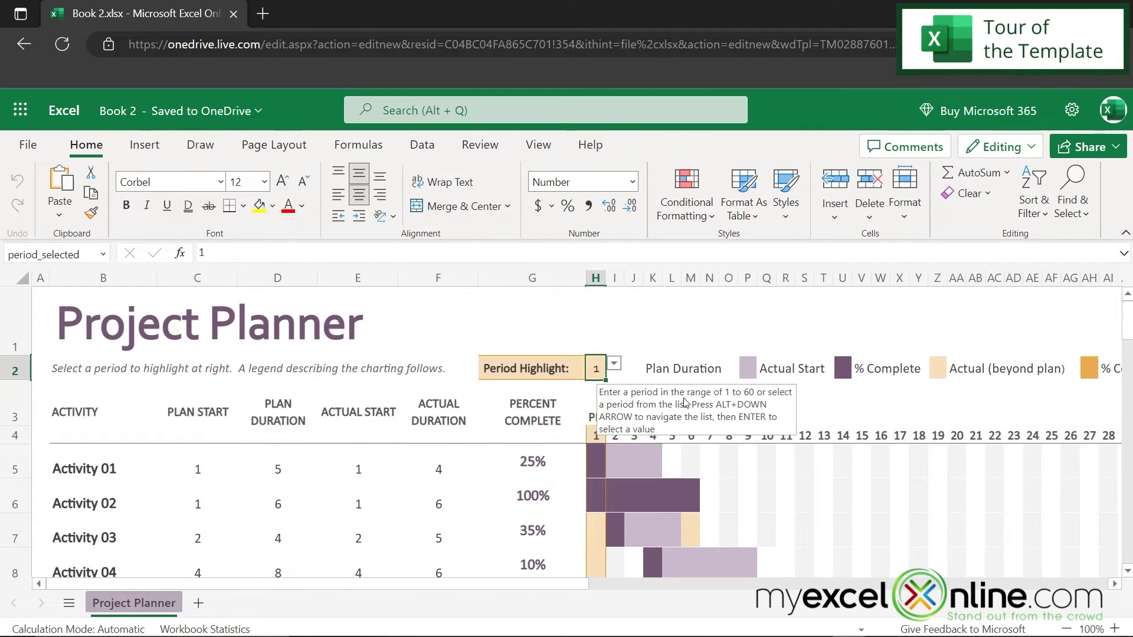
left_click(615, 366)
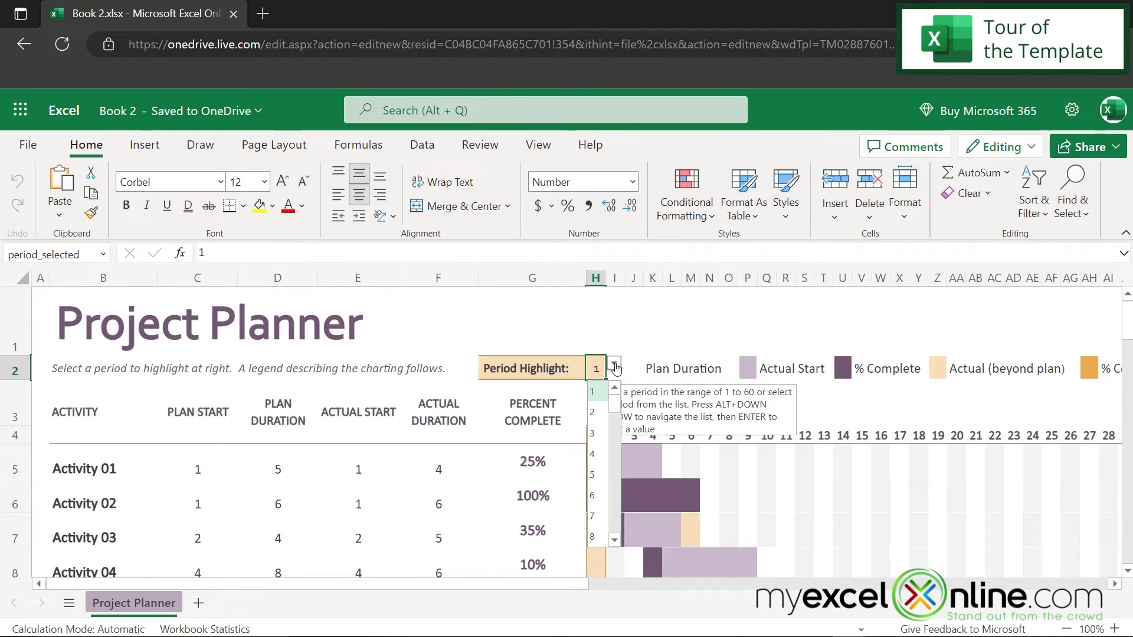
scroll(596, 425, "down", 2)
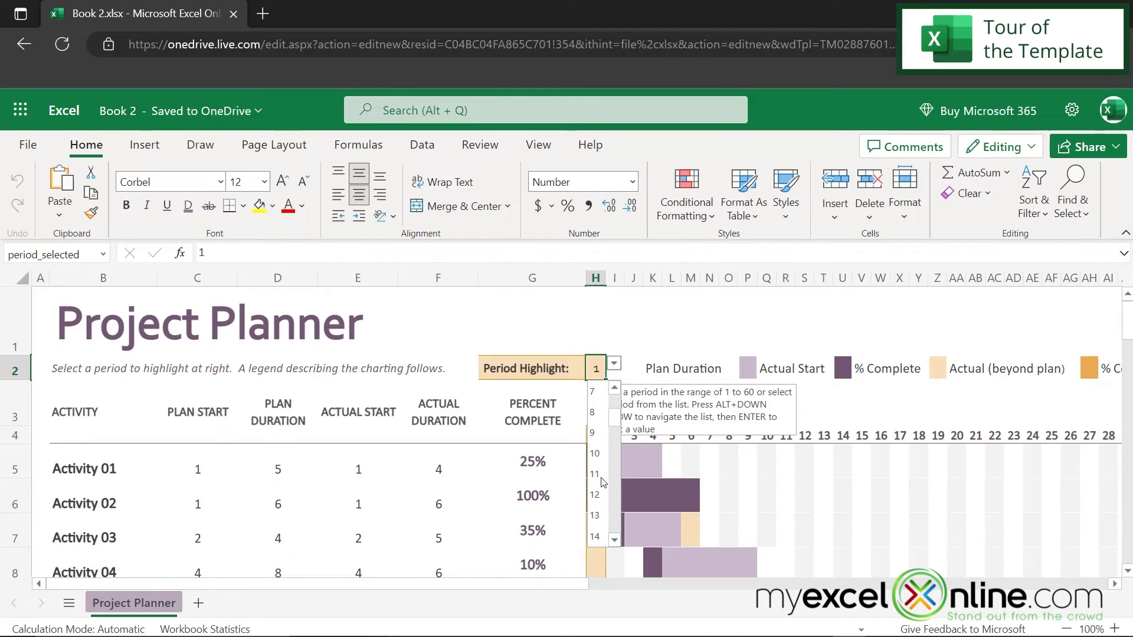
left_click(592, 456)
left_click(842, 407)
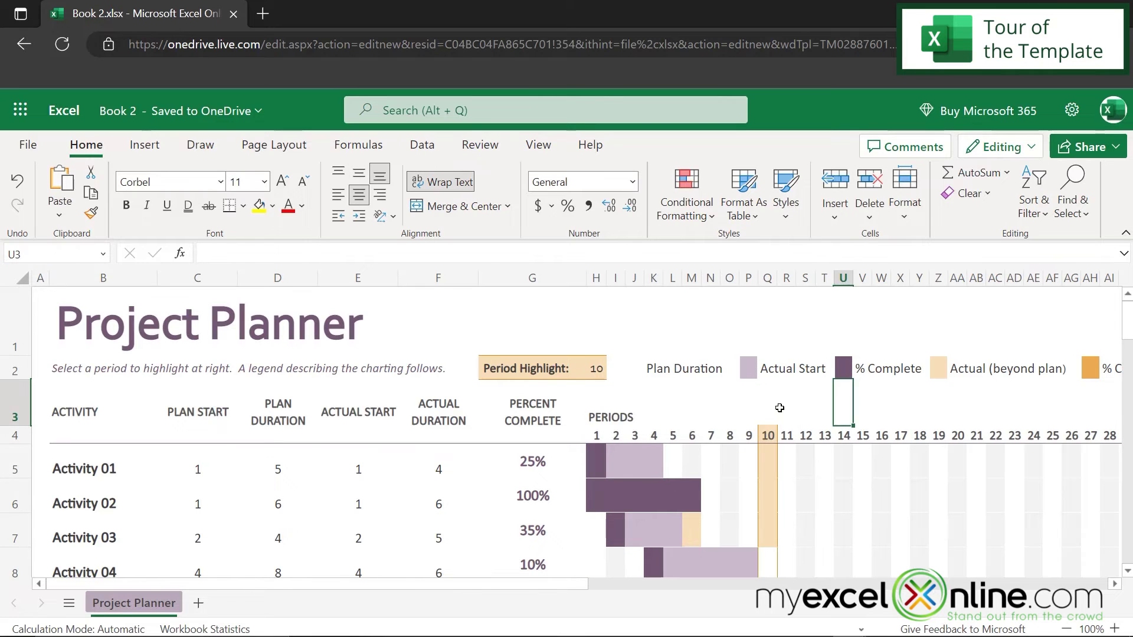
Scroll down the Gantt chart to check the period 10 shading, then back up
scroll(820, 455, "down", 5)
scroll(821, 455, "down", 4)
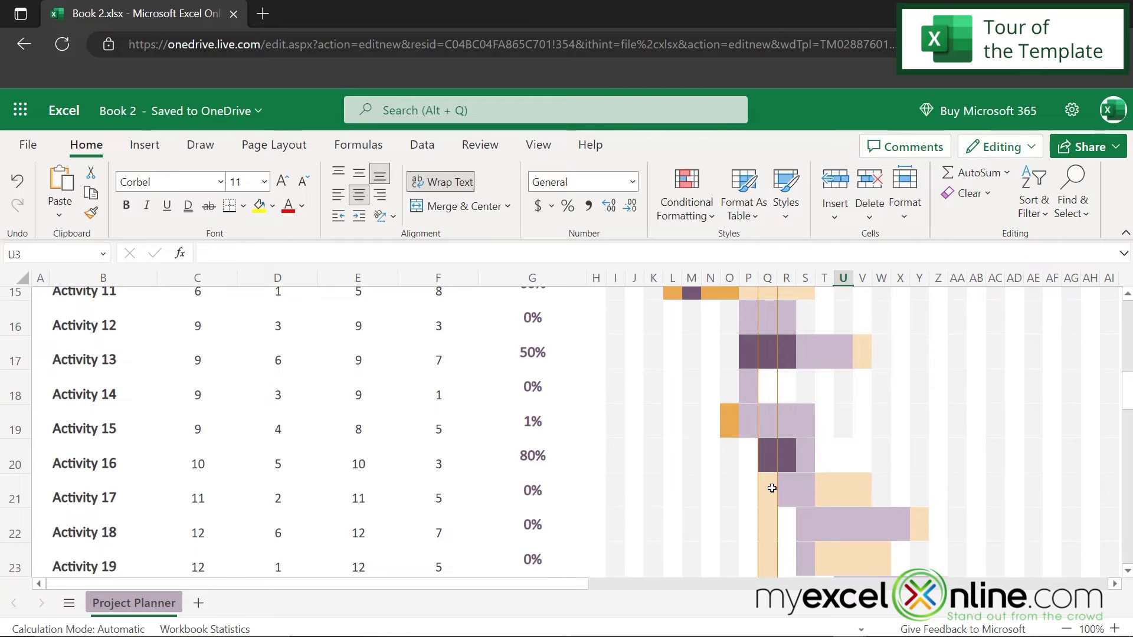
scroll(771, 475, "down", 2)
scroll(771, 488, "down", 1)
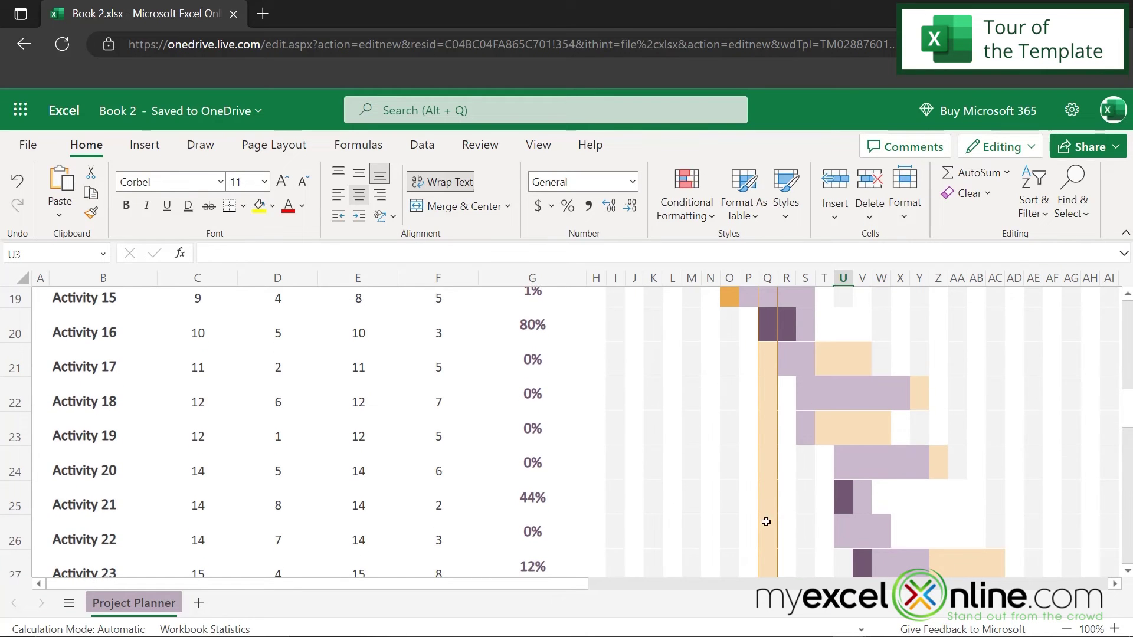
scroll(759, 538, "down", 3)
scroll(765, 512, "up", 4)
scroll(765, 513, "up", 10)
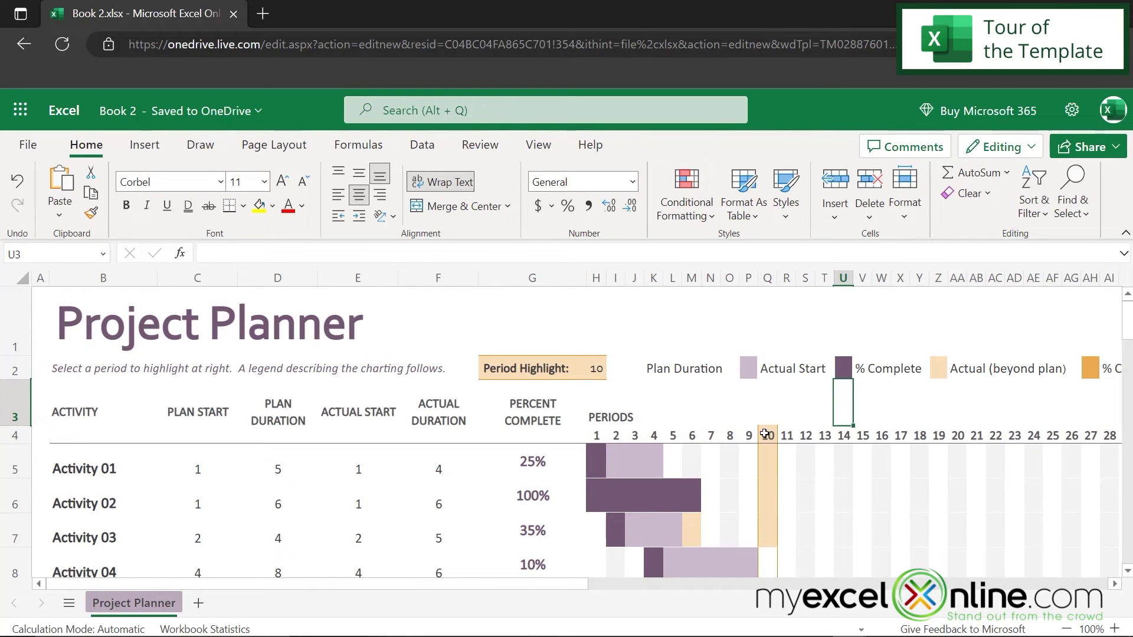
Retype the Period Highlight in H2 as 15 and scroll the chart to verify the shading
left_click(595, 371)
type("15")
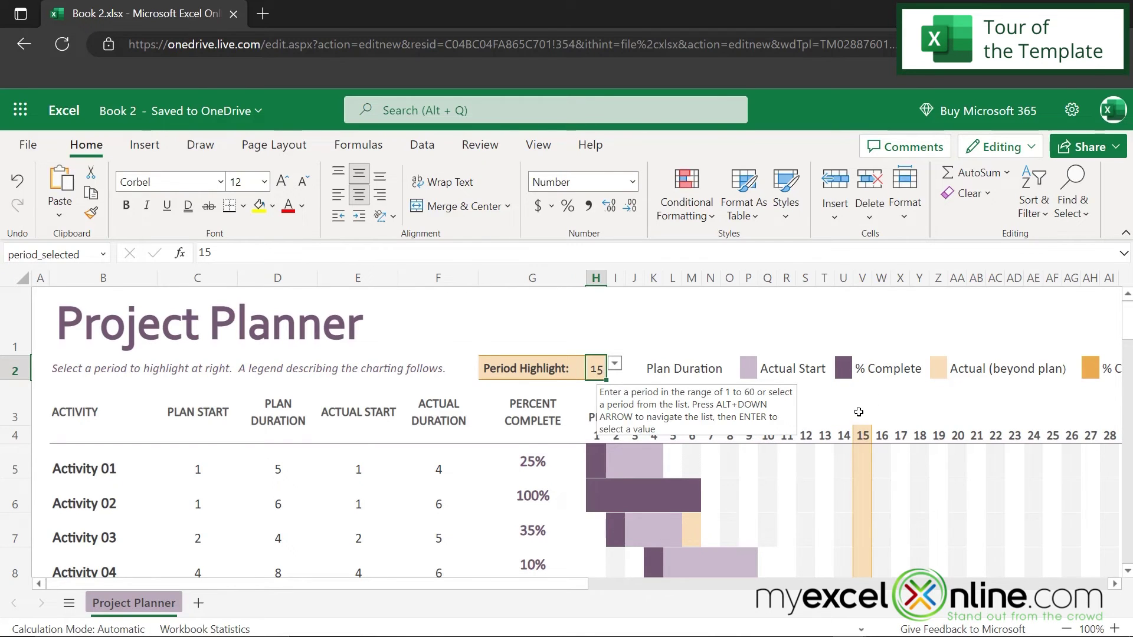
scroll(859, 505, "down", 7)
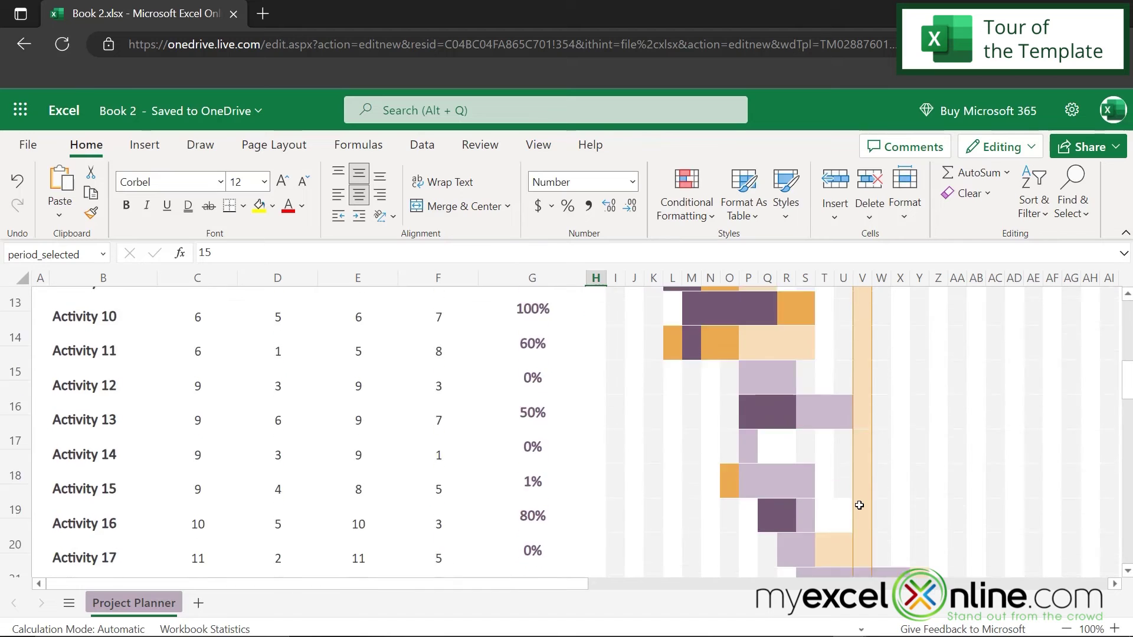
scroll(859, 505, "down", 2)
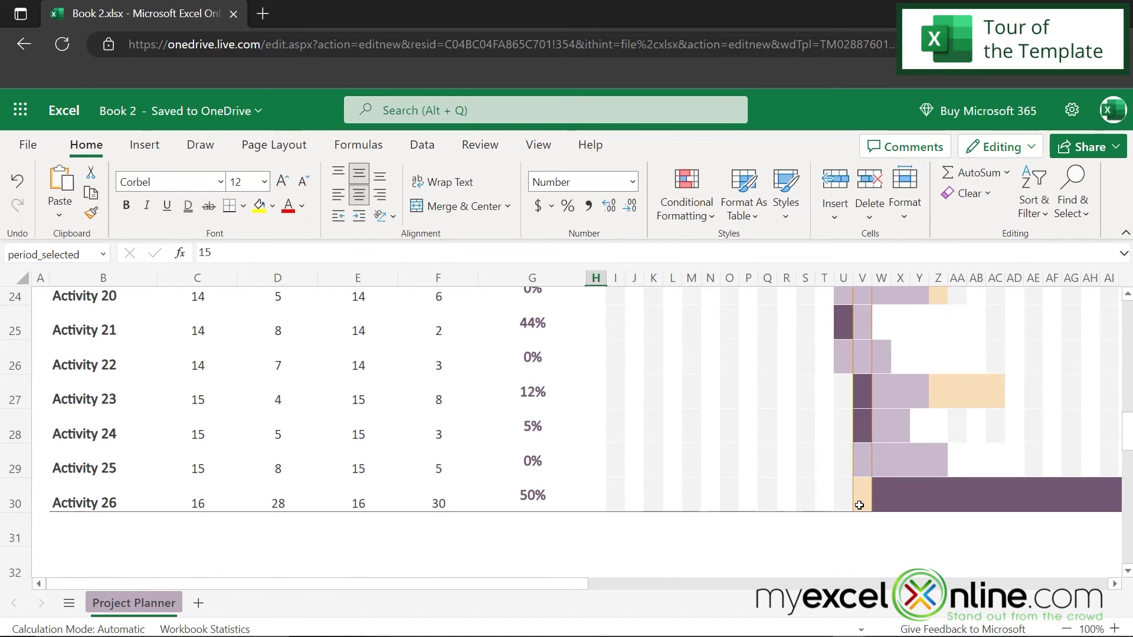
scroll(859, 506, "up", 10)
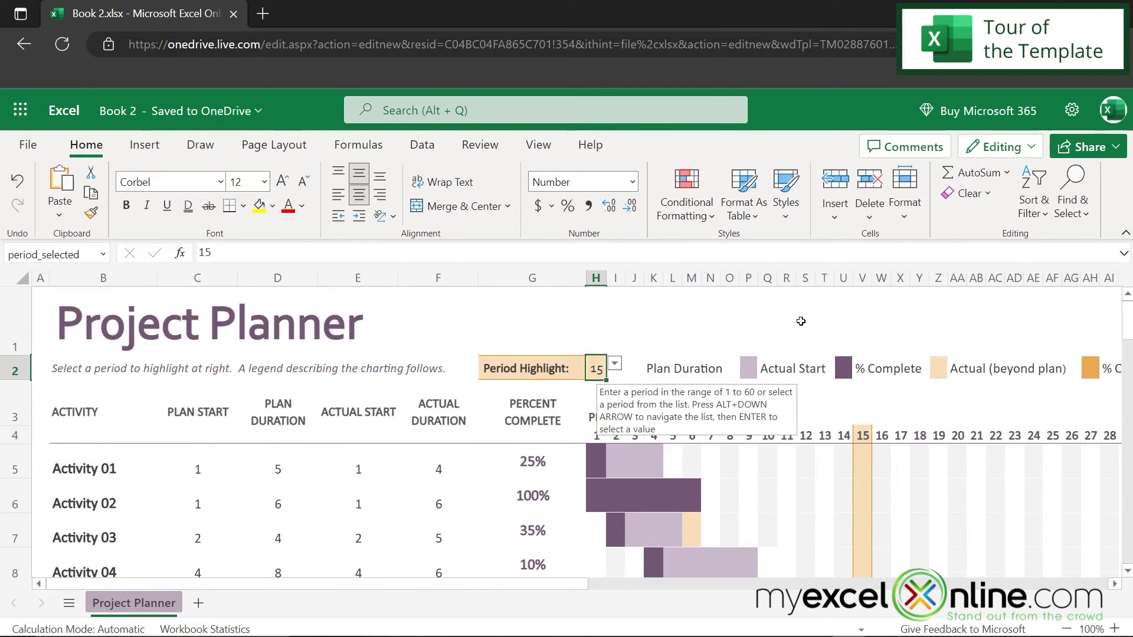